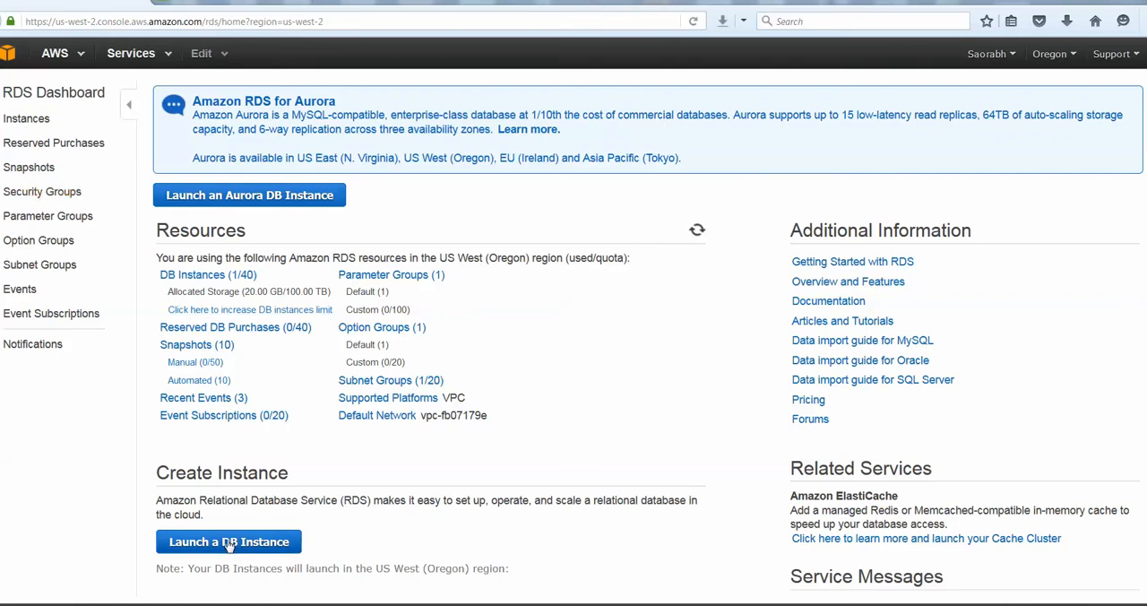
Begin launching a new DB instance with the MySQL engine, choosing the Dev/Test MySQL option
left_click(25, 119)
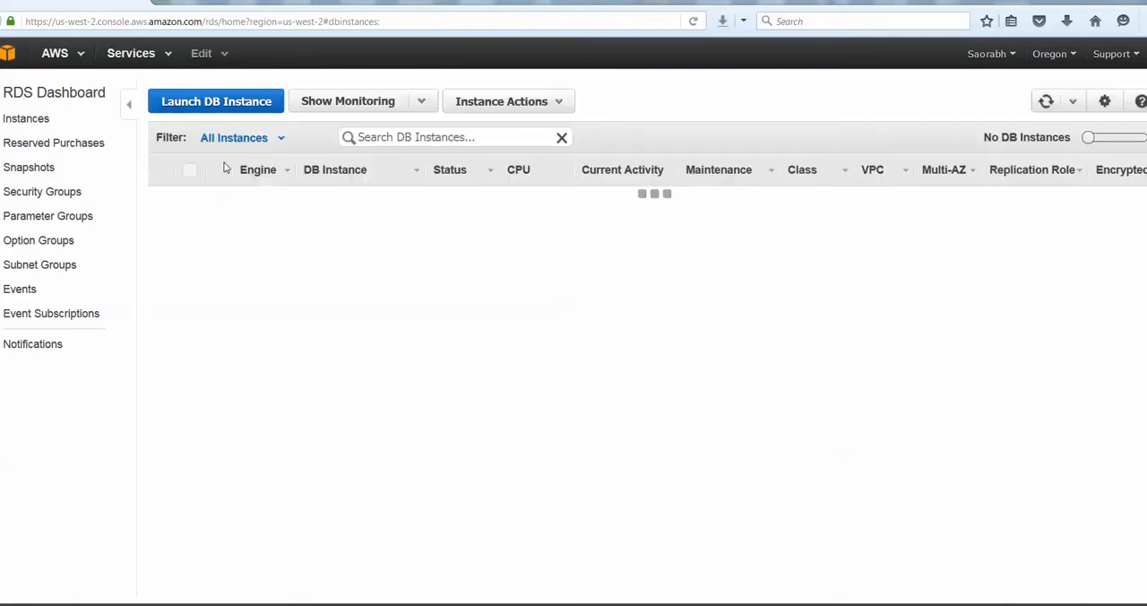
left_click(213, 104)
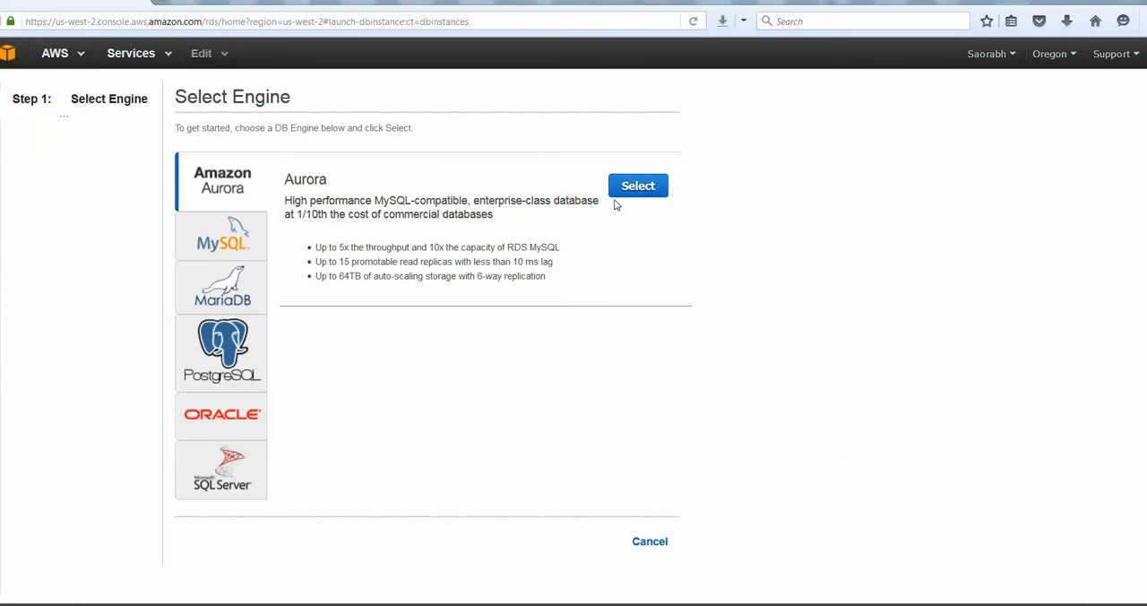
left_click(222, 246)
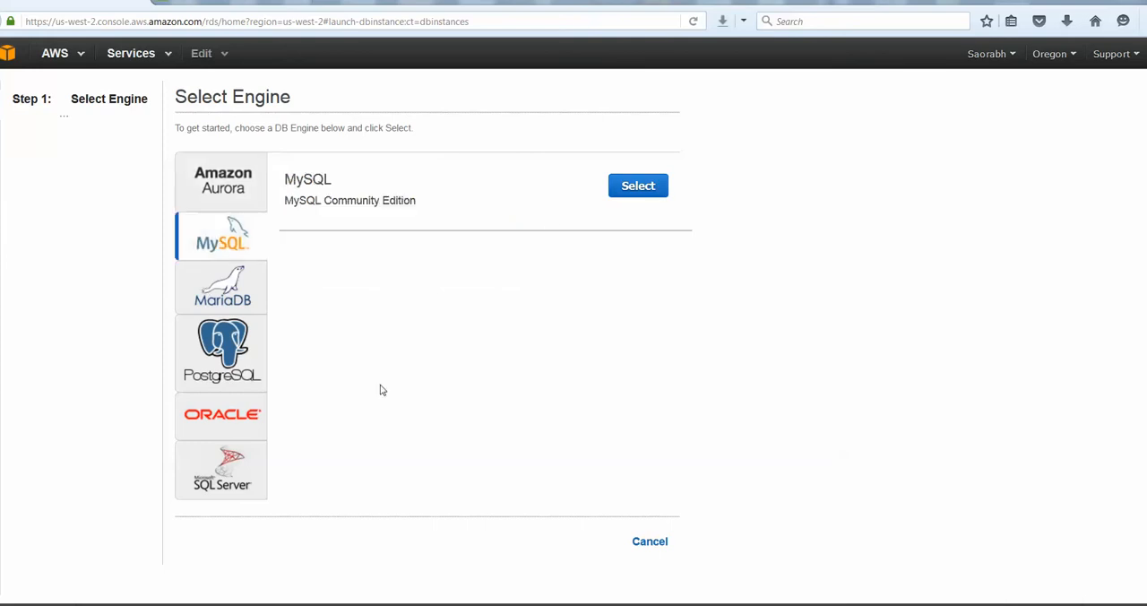
left_click(637, 185)
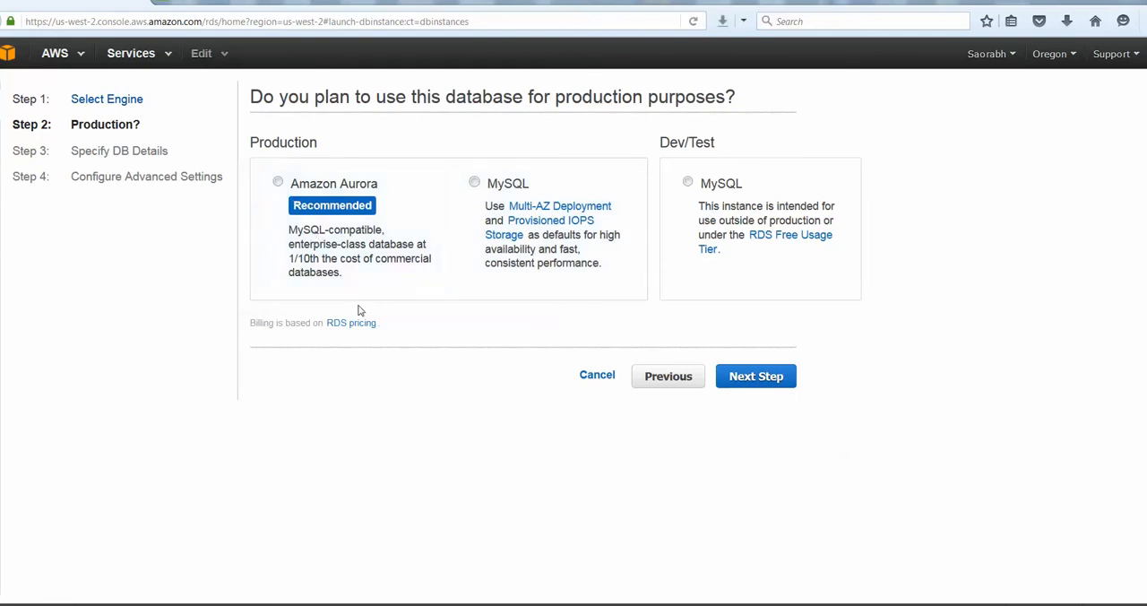
left_click(688, 183)
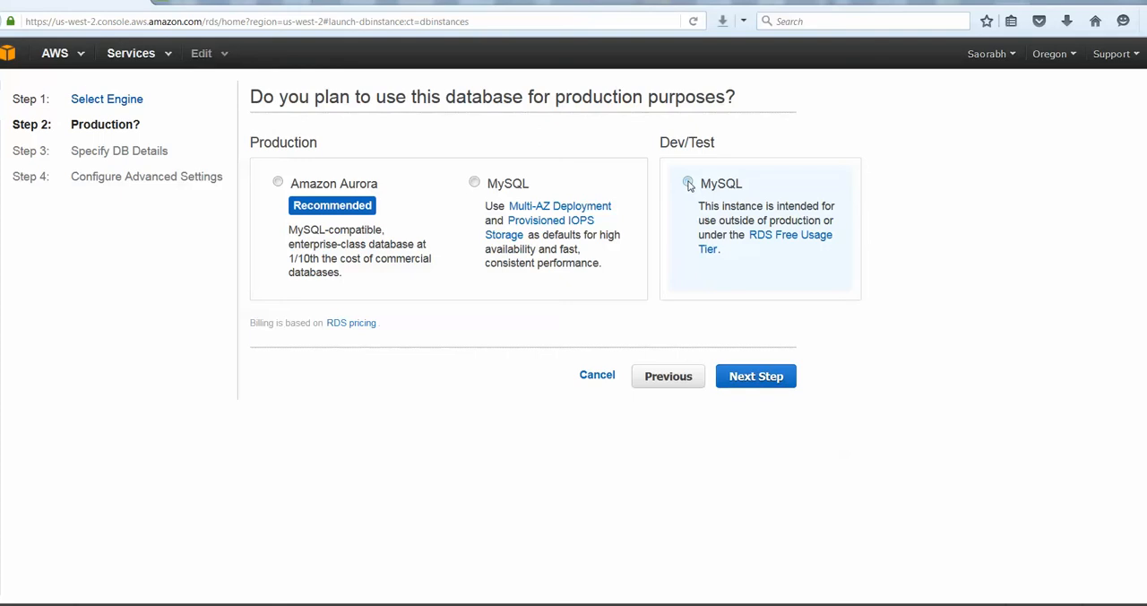
left_click(751, 380)
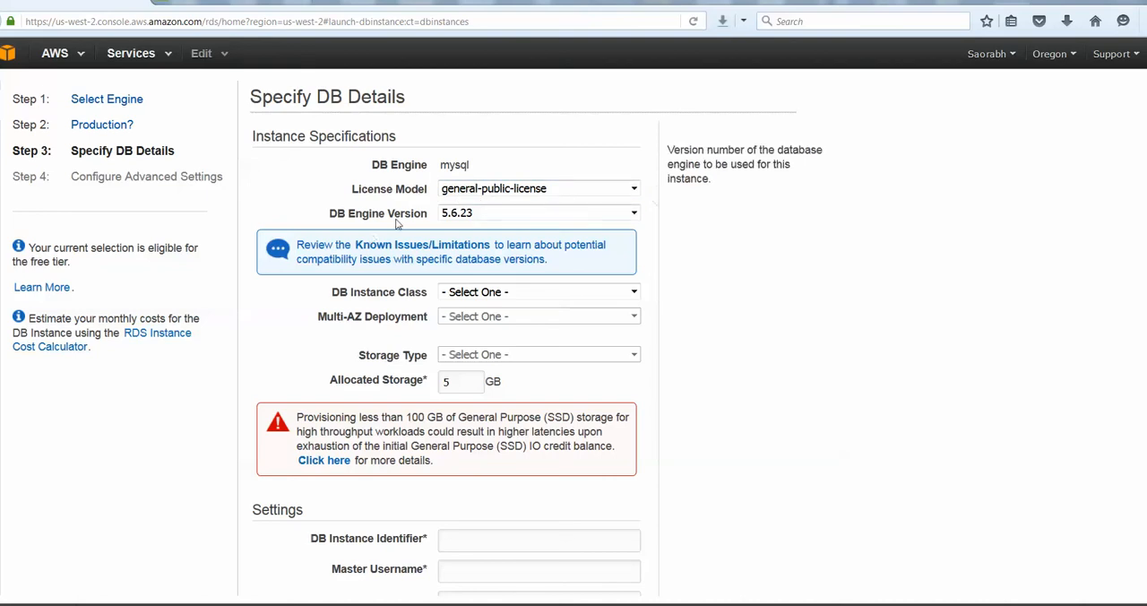
Configure the instance specifications with class db.t2.micro, Multi-AZ Deployment set to No and 20 GB of allocated storage
left_click(555, 294)
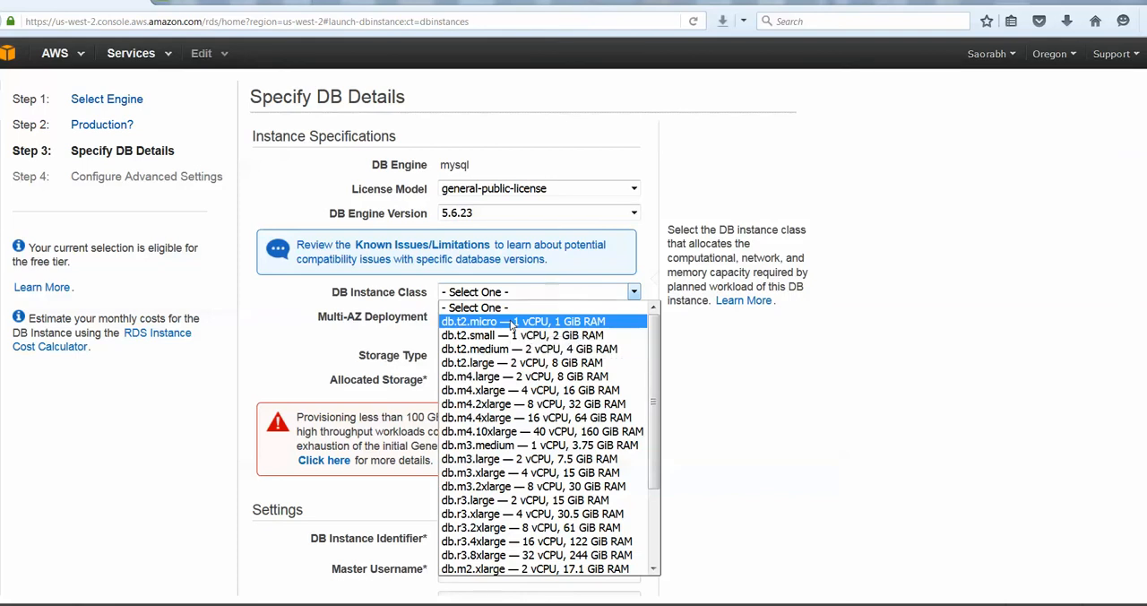
left_click(512, 322)
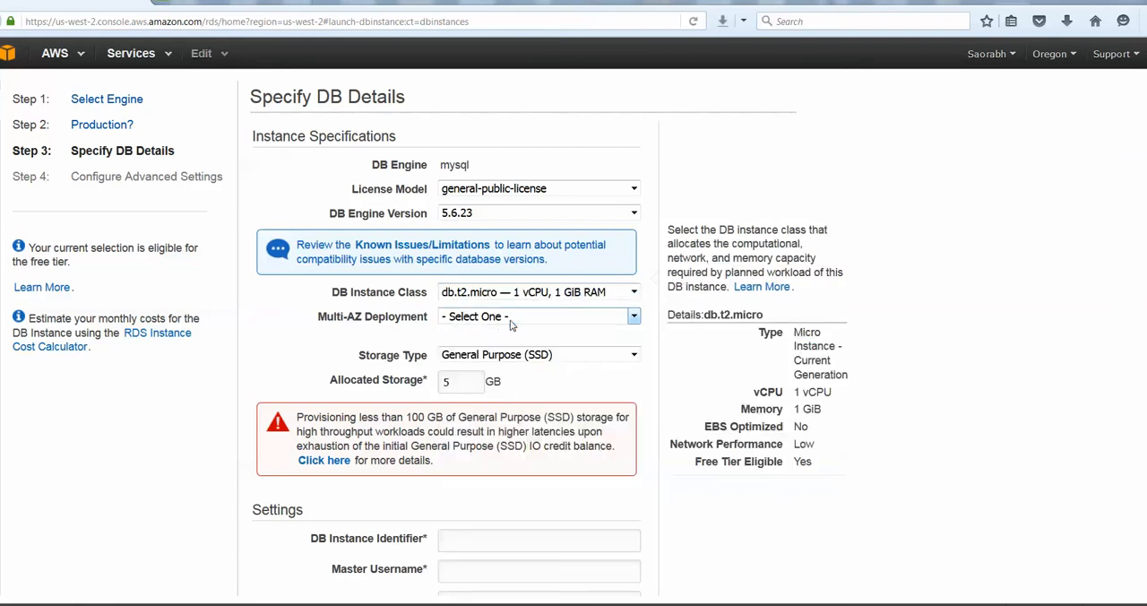
left_click(633, 316)
left_click(449, 347)
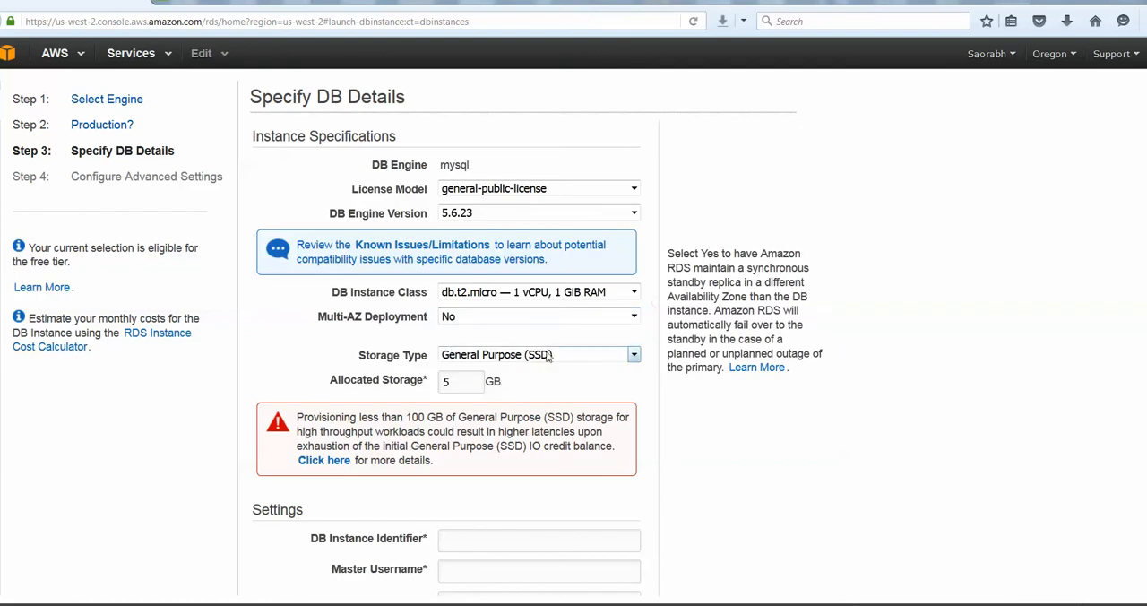
mouse_move(576, 357)
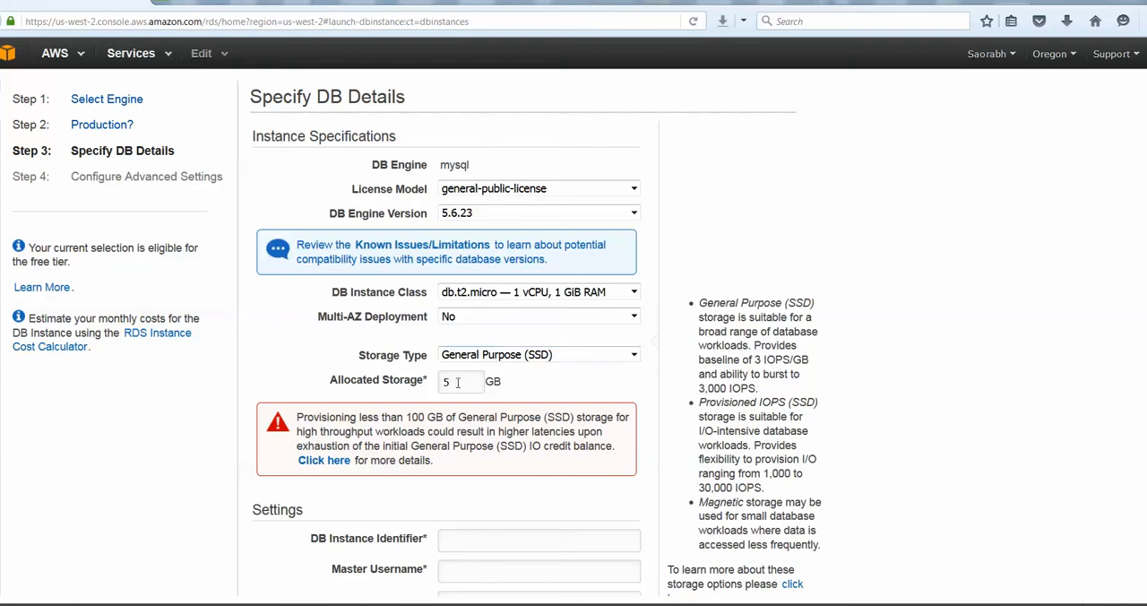
left_click_drag(458, 382, 436, 380)
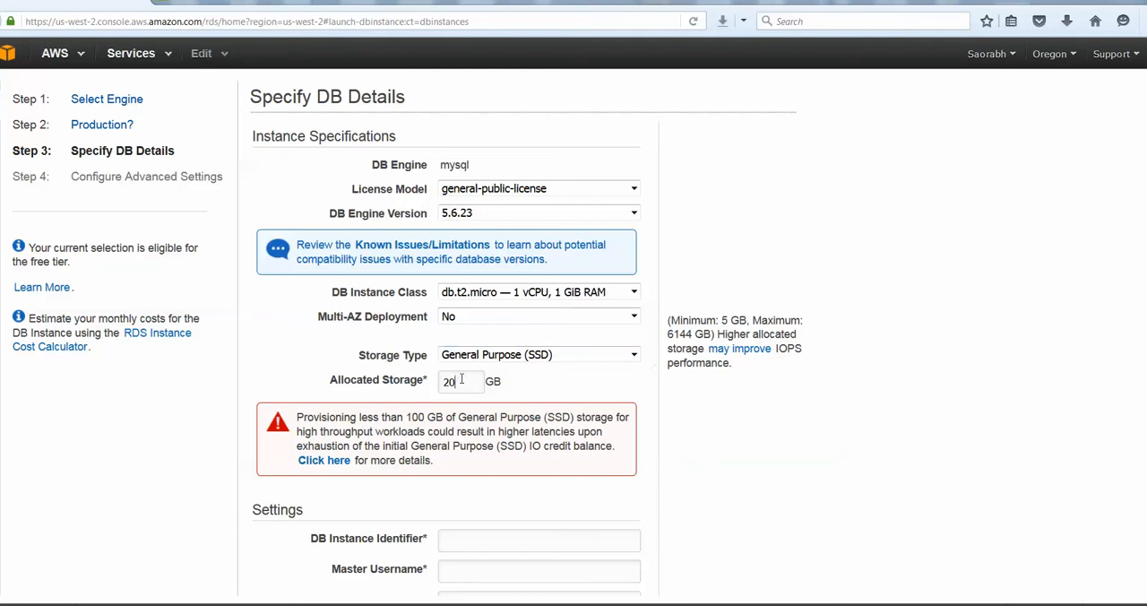
type("1")
Fill in the DB instance identifier wcadmin, master username system and the master password with its confirmation, and proceed to the advanced settings
scroll(704, 408, "down", 1)
left_click(475, 464)
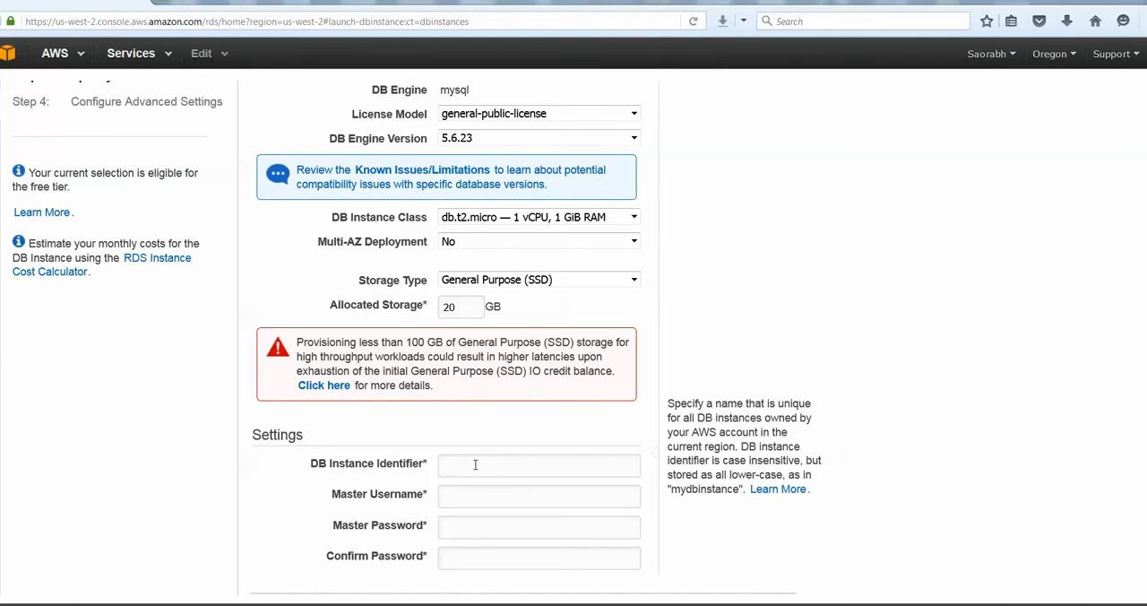
type("wcadmin")
key("Tab")
type("system")
key("Tab")
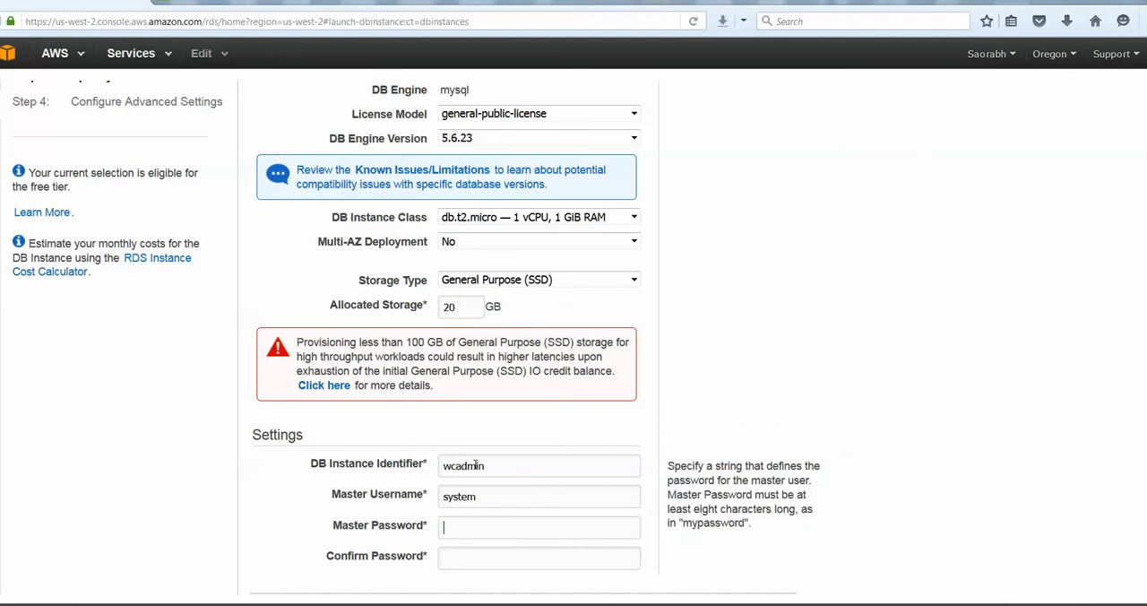
type("••••••")
key("Tab")
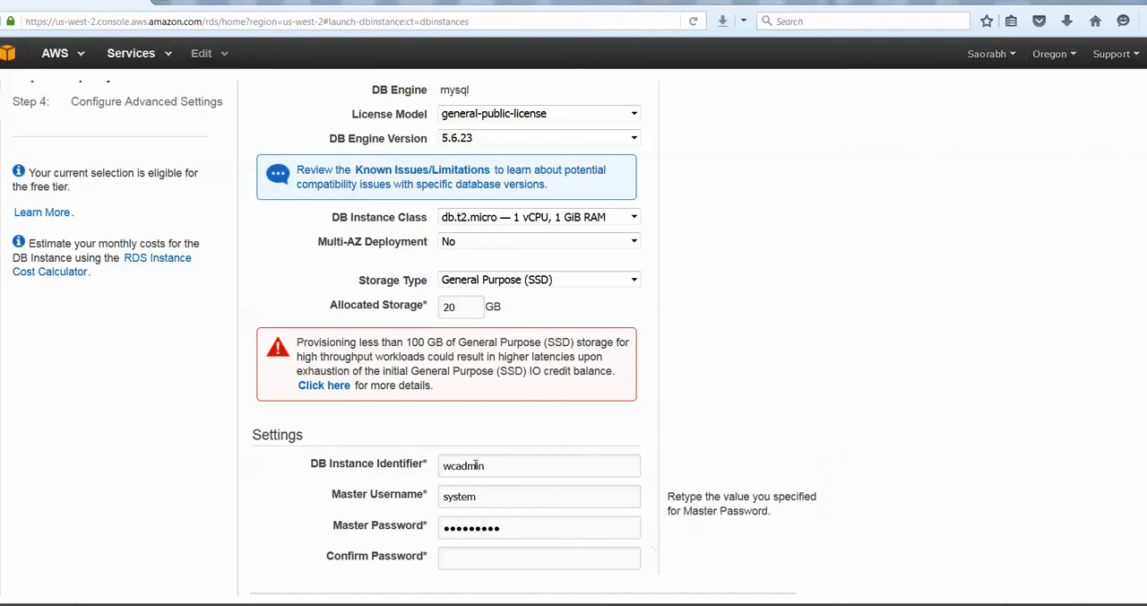
type("••••••")
scroll(767, 415, "down", 1)
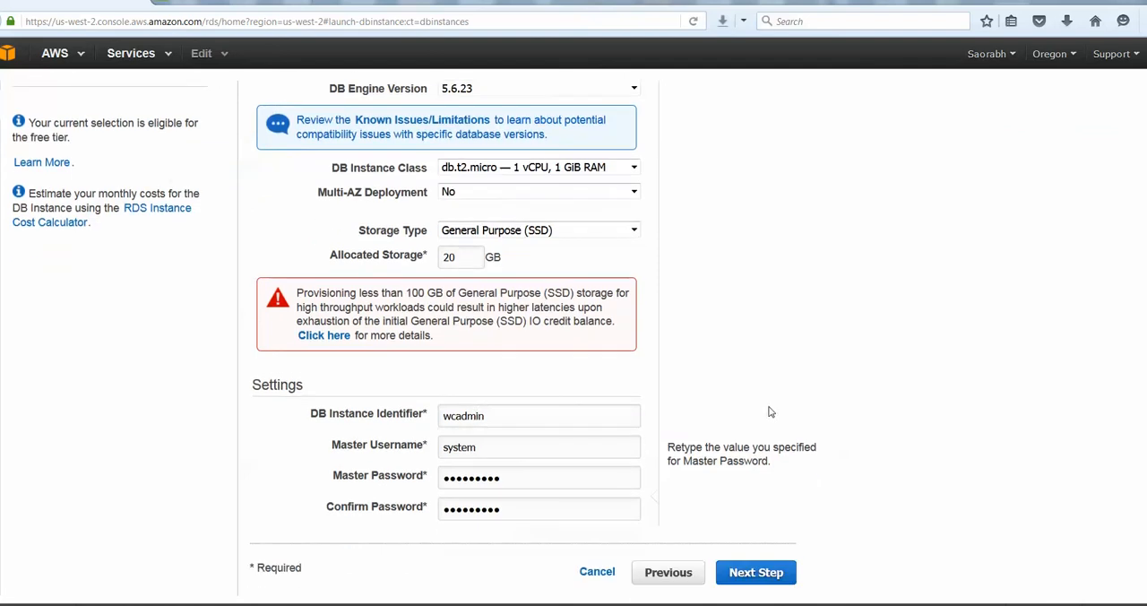
left_click(753, 572)
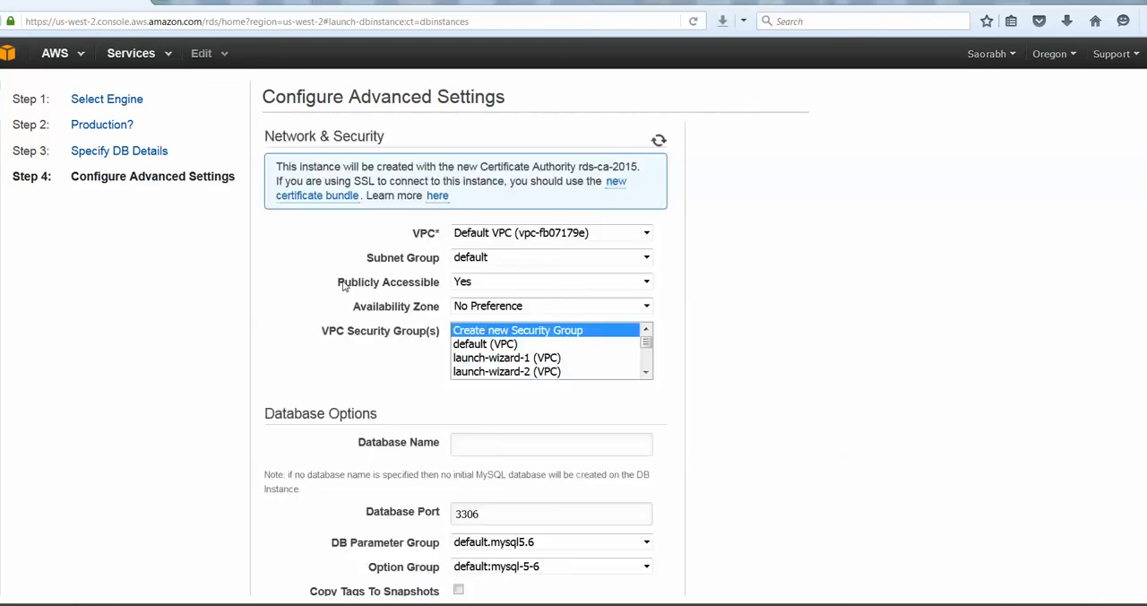
Review the network and security options and assign the default (VPC) security group to the instance
left_click(463, 309)
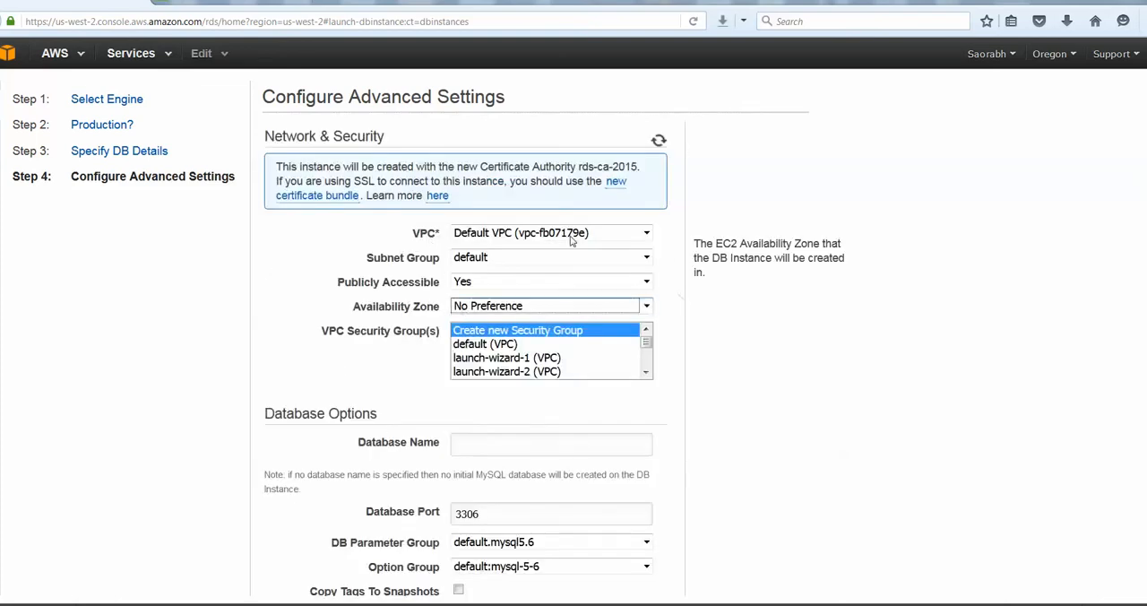
left_click(645, 233)
left_click(469, 282)
left_click(511, 258)
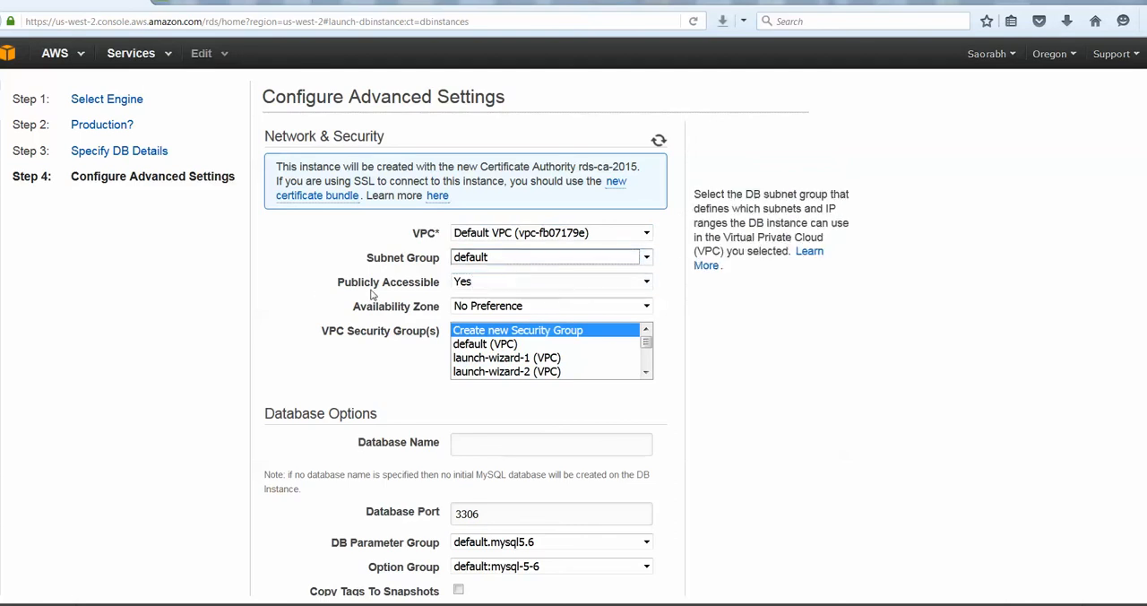
left_click(554, 286)
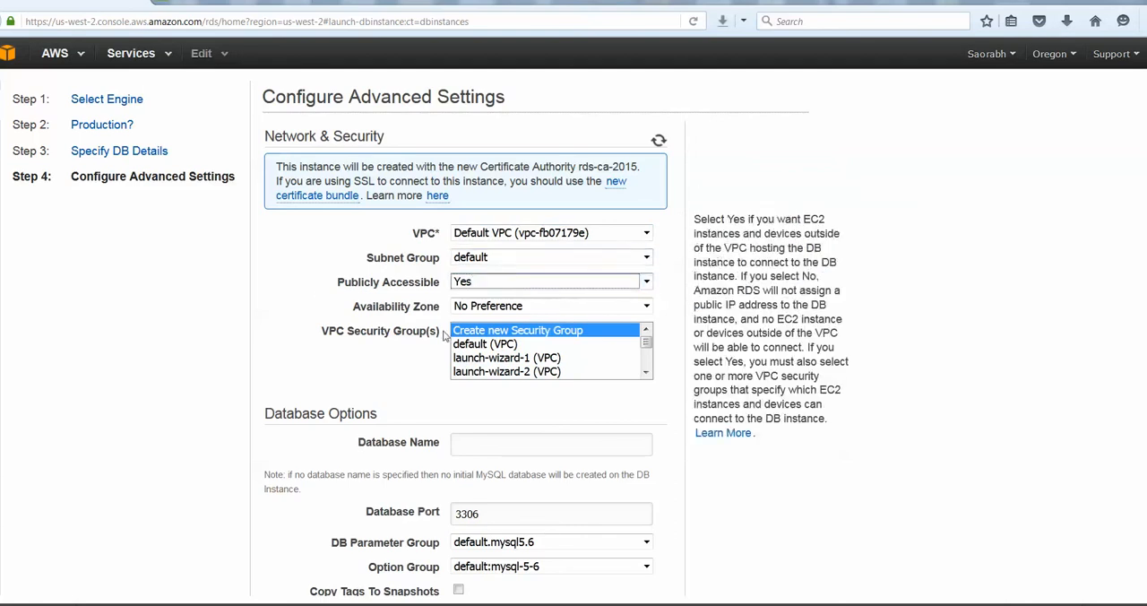
left_click(550, 337)
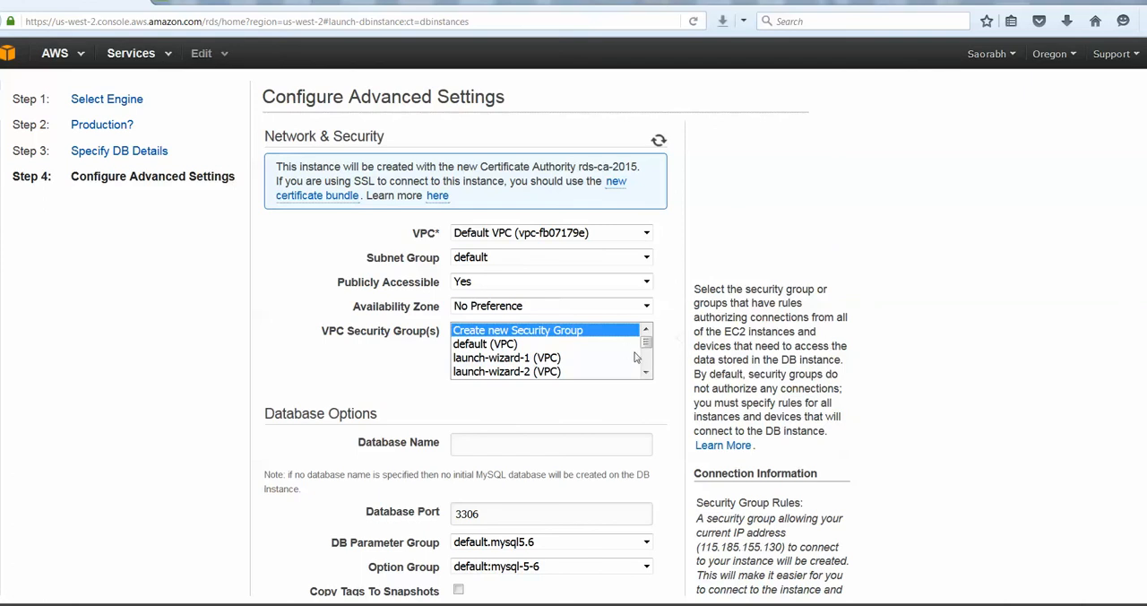
left_click(482, 345)
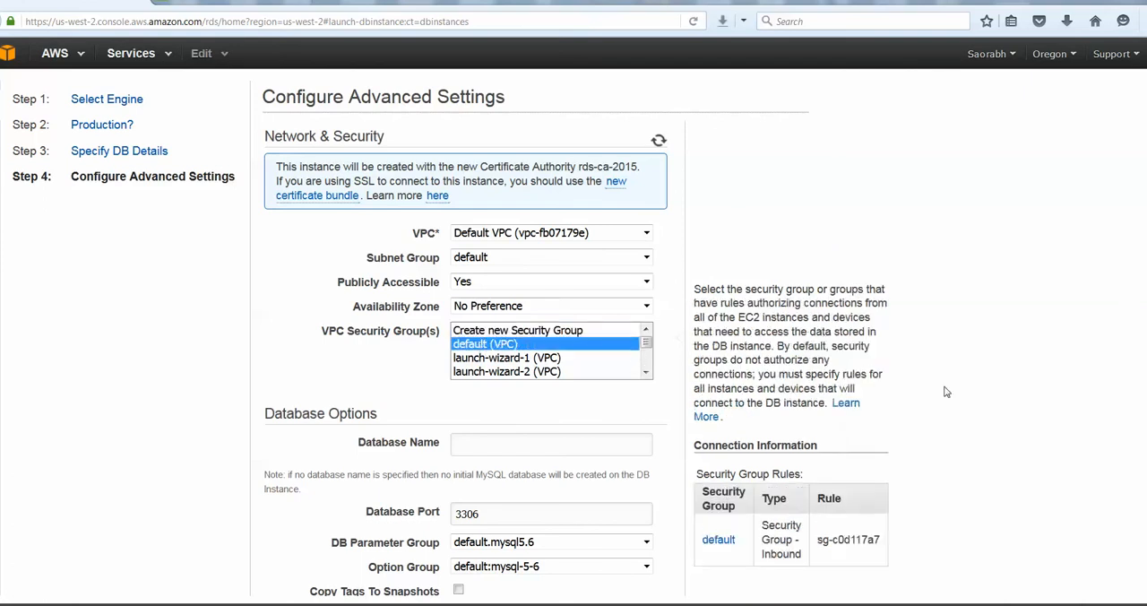
Name the database wind and check the available DB parameter and option groups
scroll(945, 391, "down", 3)
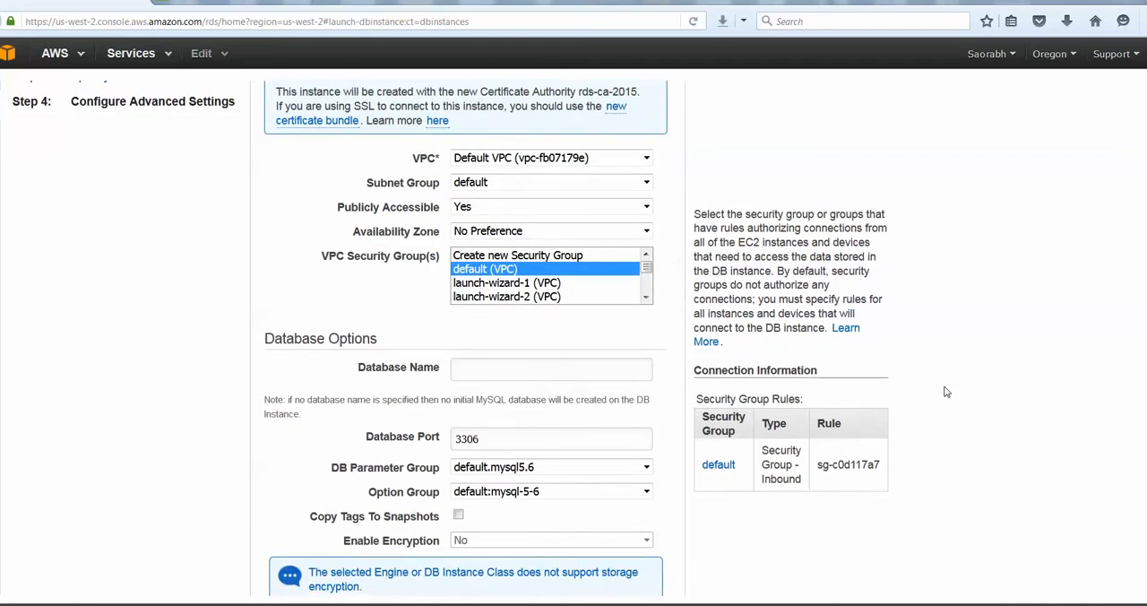
left_click(584, 328)
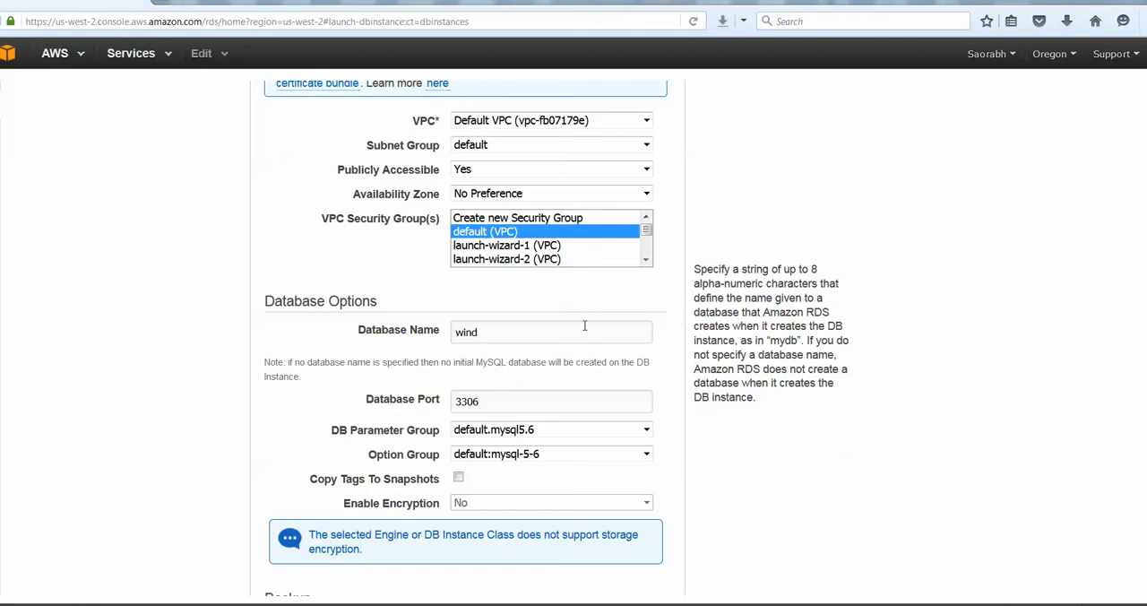
left_click(559, 454)
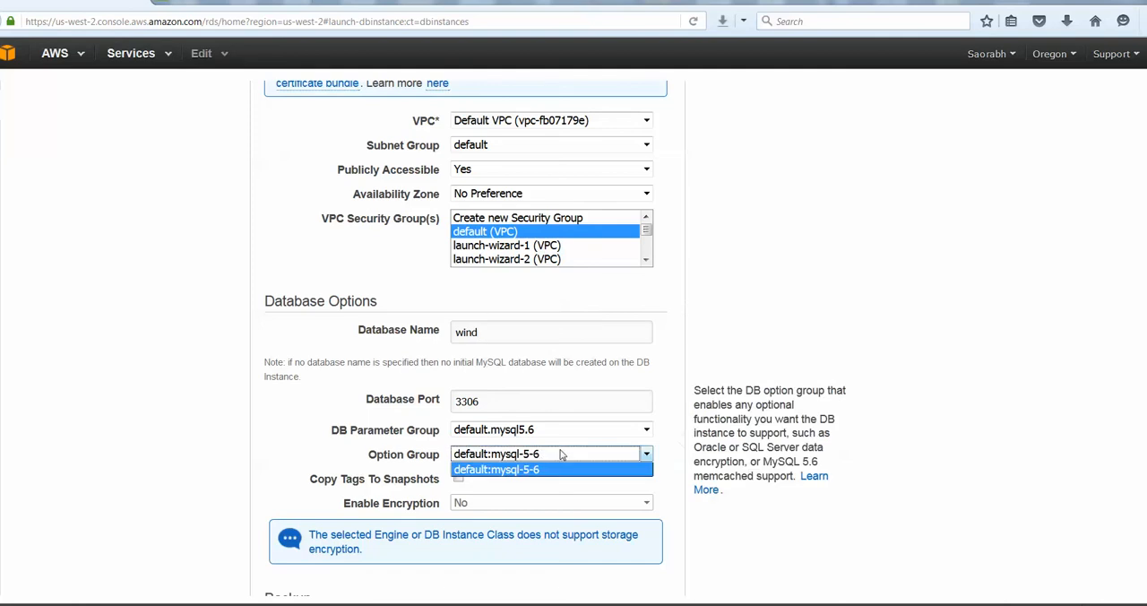
left_click(555, 431)
left_click(567, 455)
left_click(784, 533)
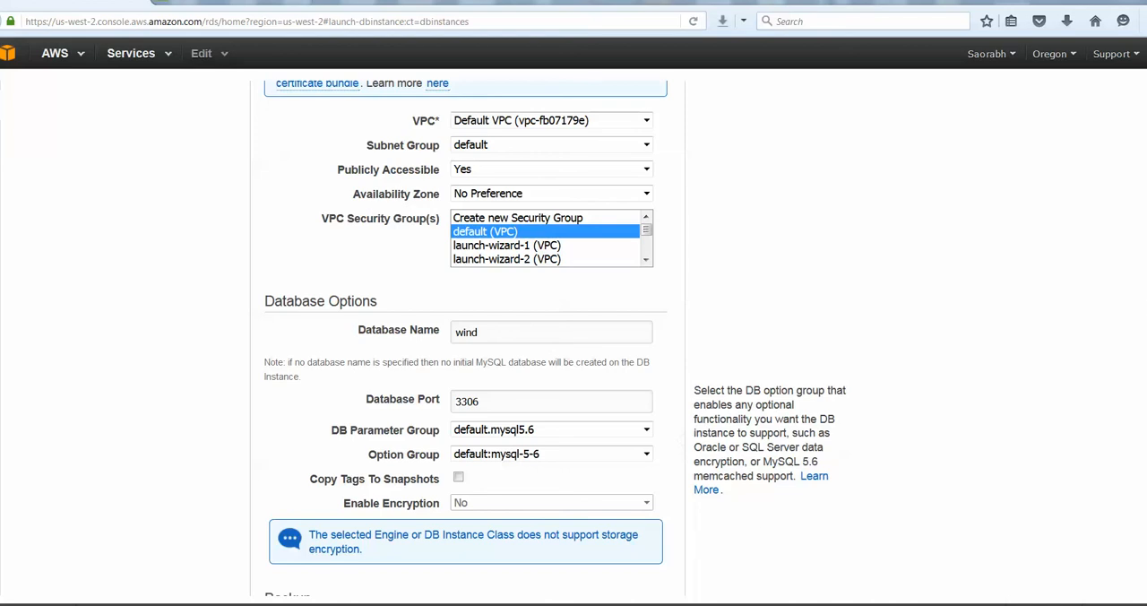
Review the backup settings and set Auto Minor Version Upgrade to No
scroll(689, 388, "down", 5)
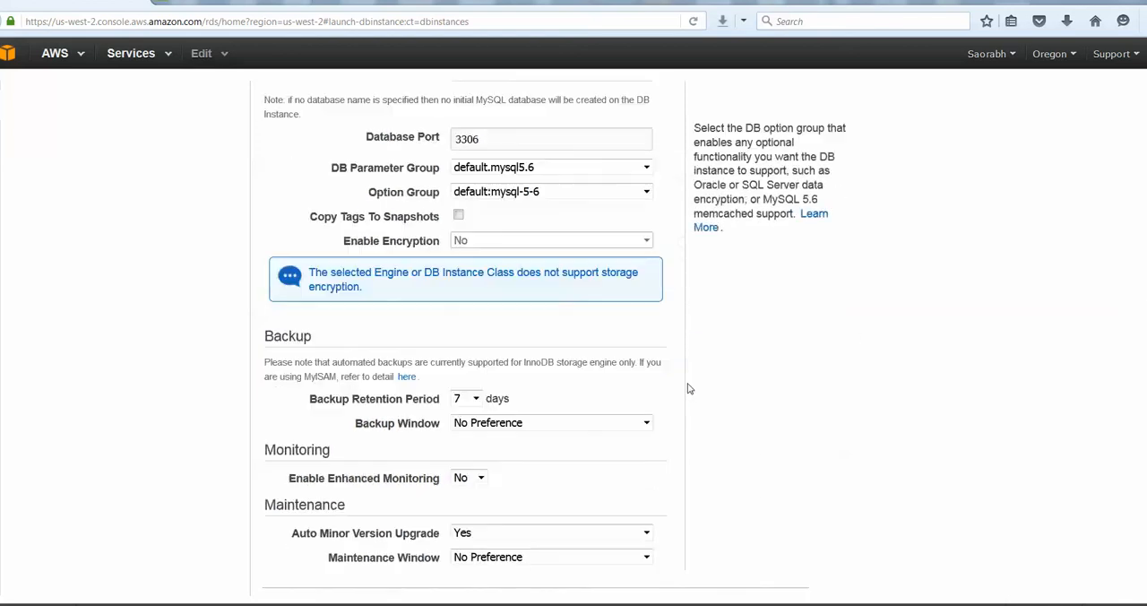
left_click(475, 399)
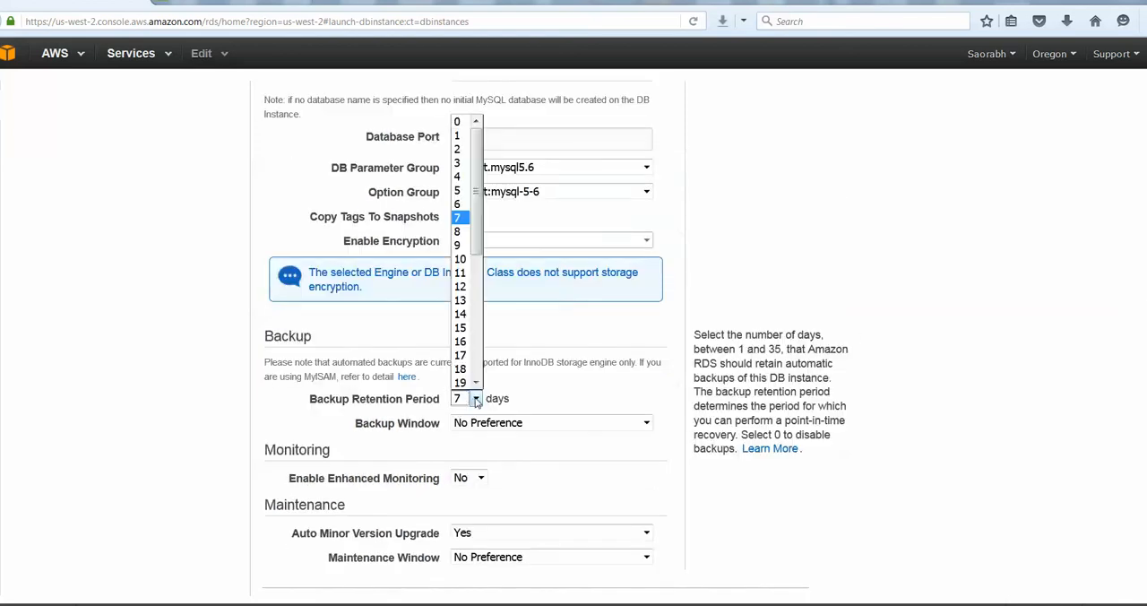
left_click(476, 399)
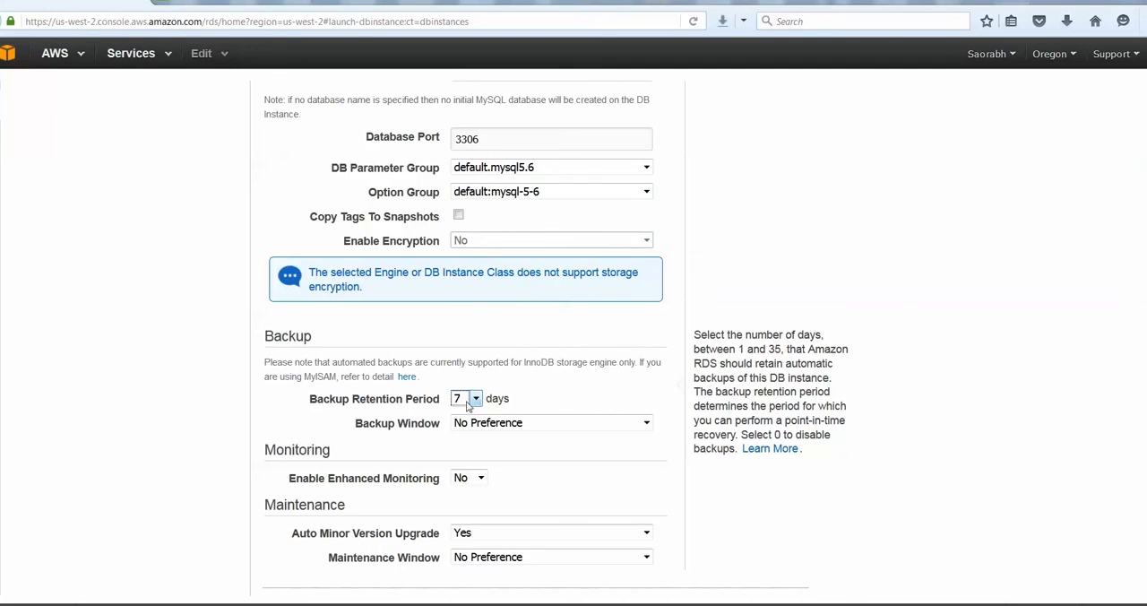
left_click(543, 429)
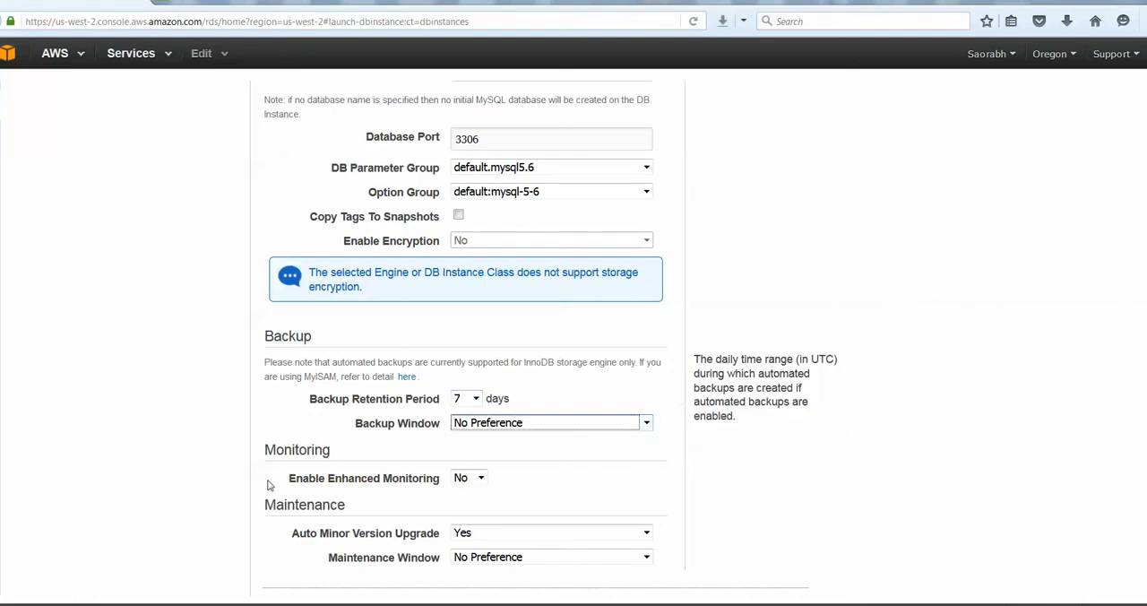
left_click(568, 496)
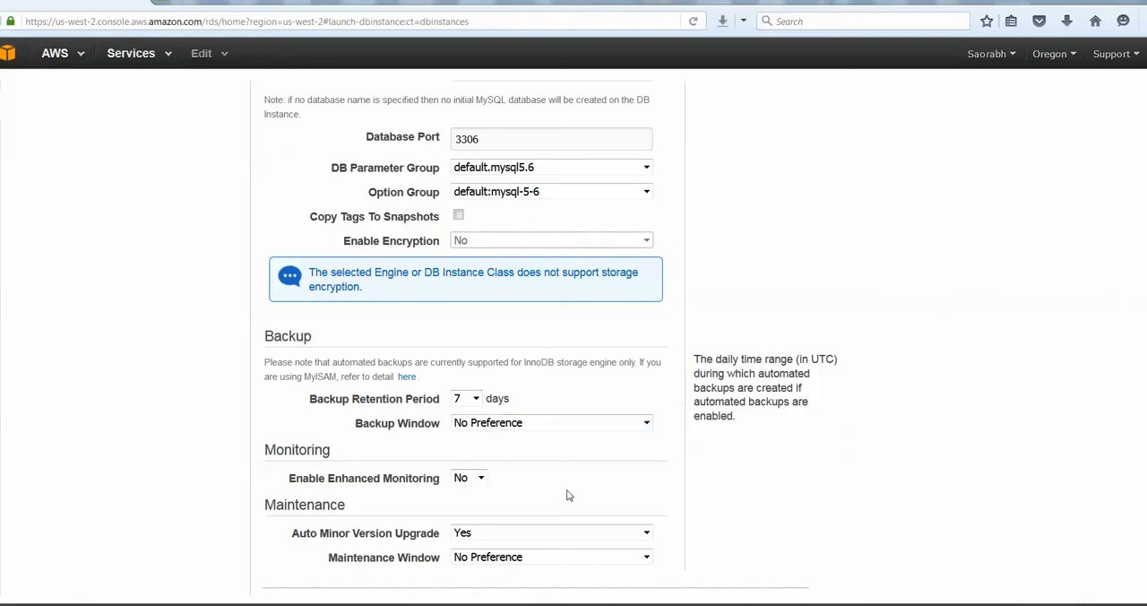
scroll(566, 495, "down", 1)
key("Tab")
key("Tab")
left_click(520, 489)
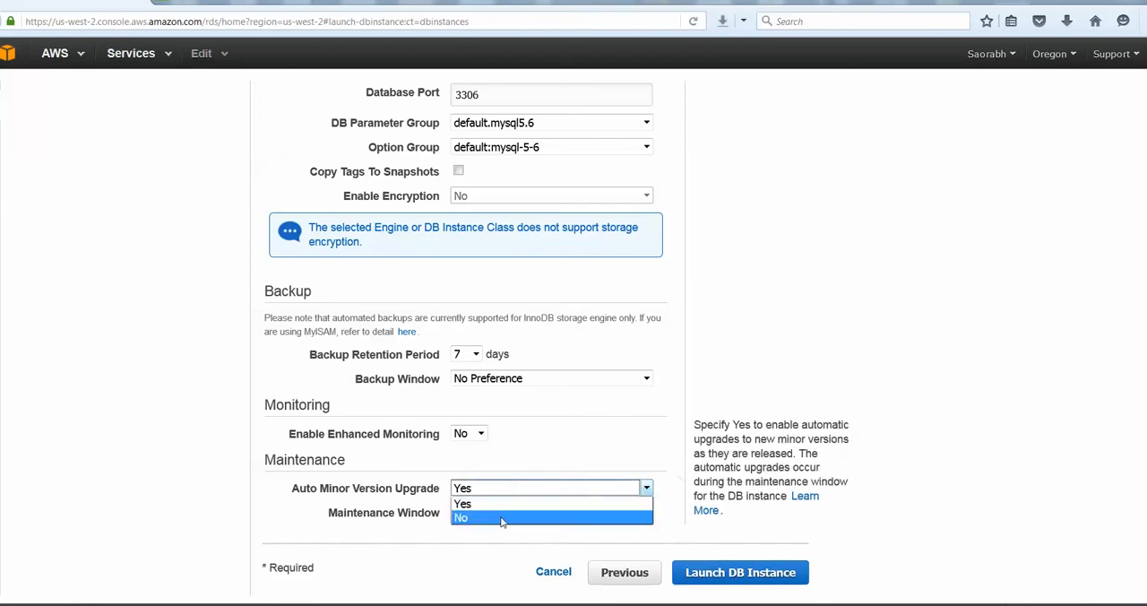
left_click(502, 520)
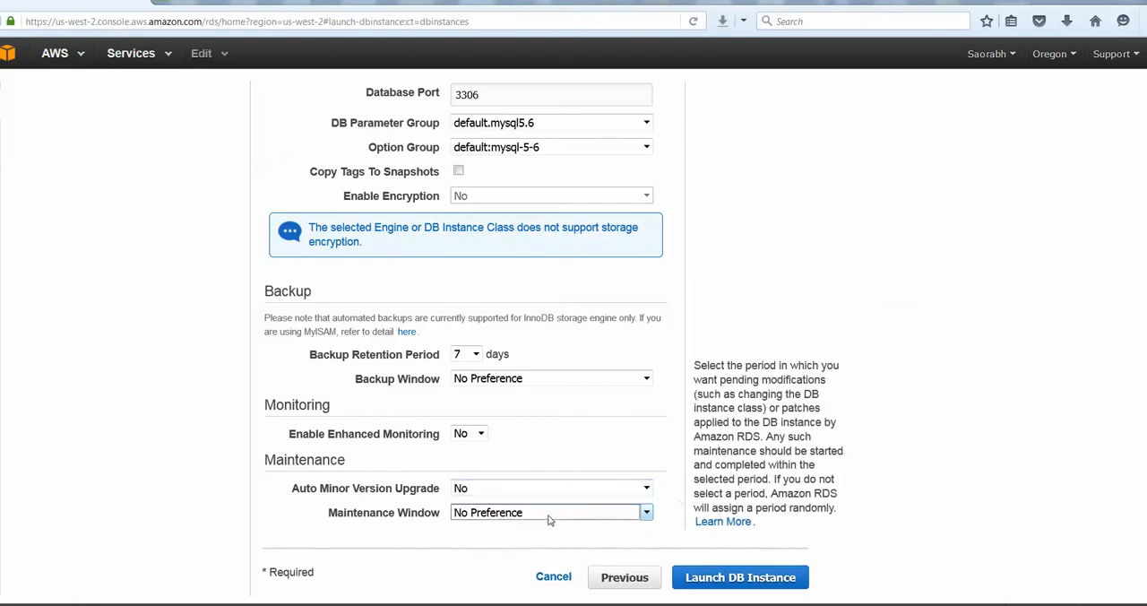
Try a backup retention period of 0 days and a selected backup window, restoring 7 days and No Preference
left_click(475, 355)
left_click(475, 355)
left_click(465, 375)
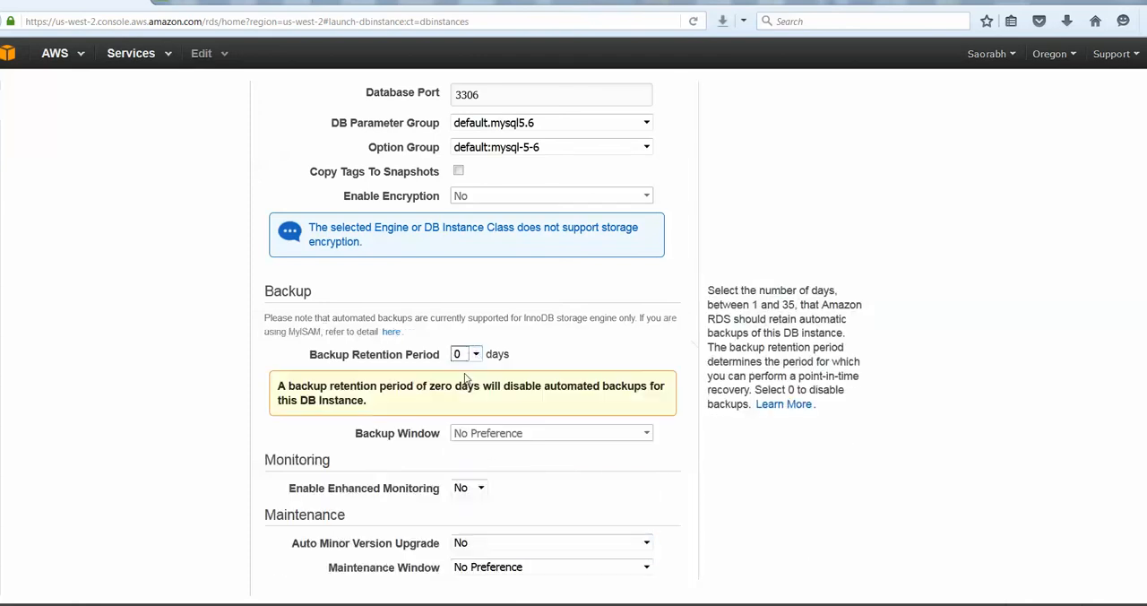
left_click(476, 355)
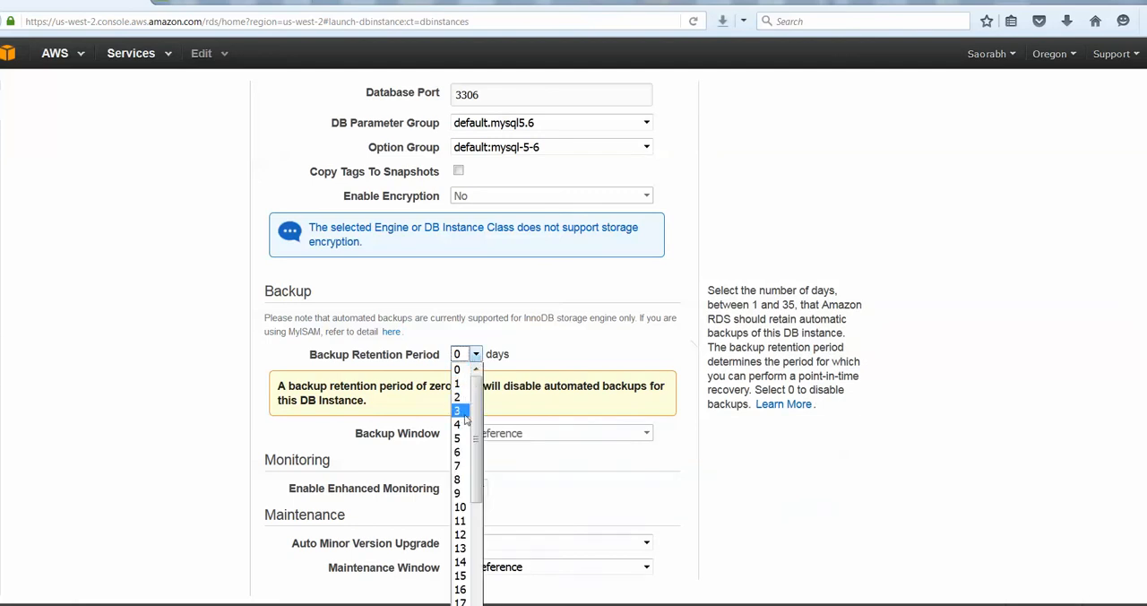
left_click(458, 465)
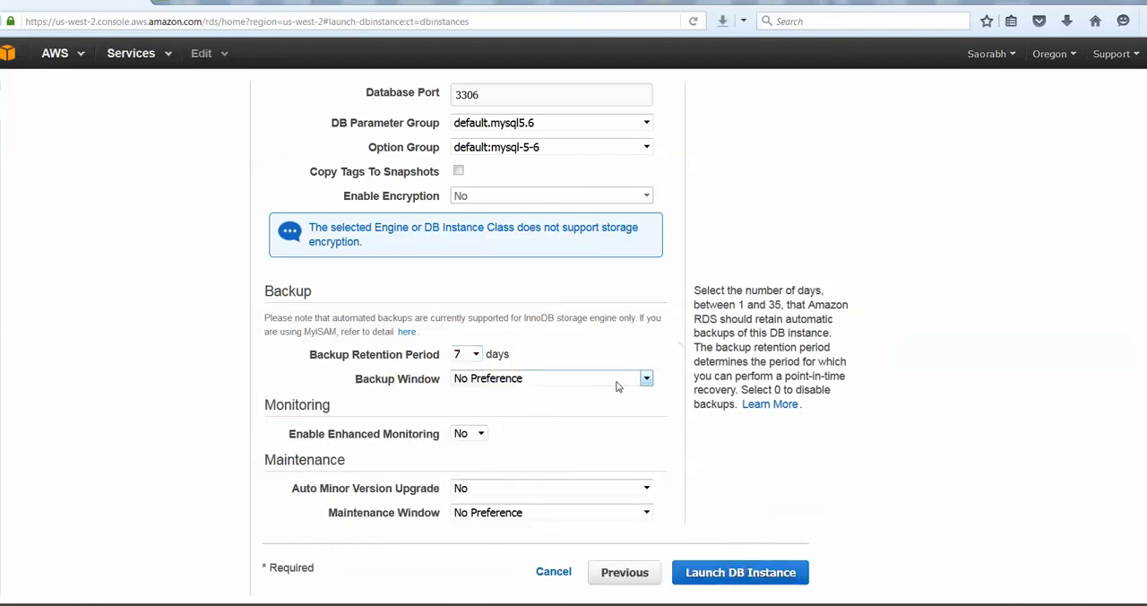
left_click(643, 379)
left_click(489, 394)
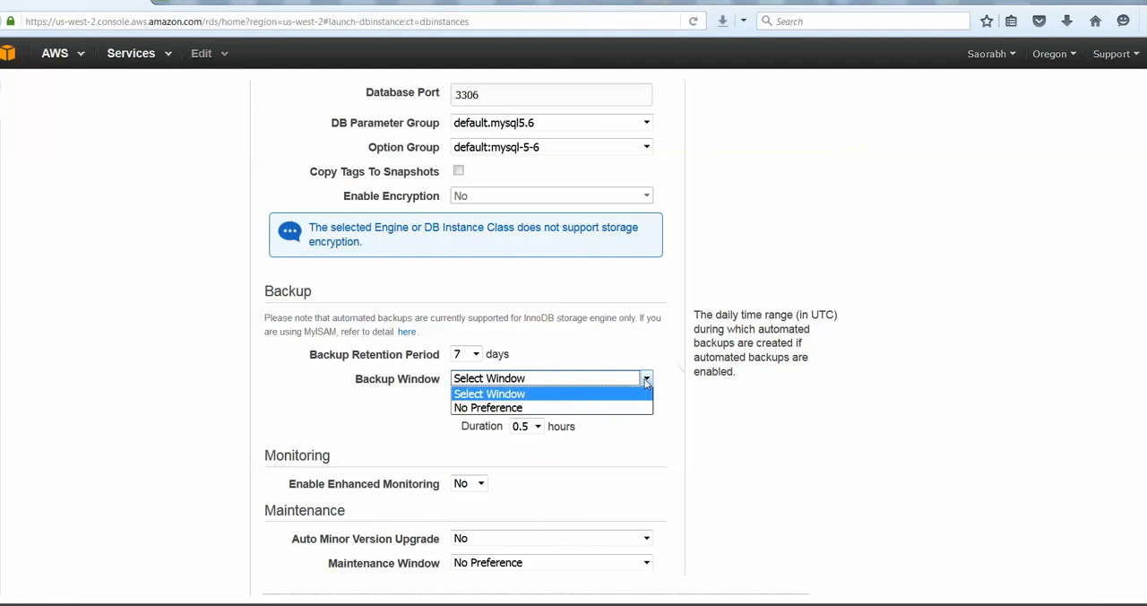
left_click(503, 407)
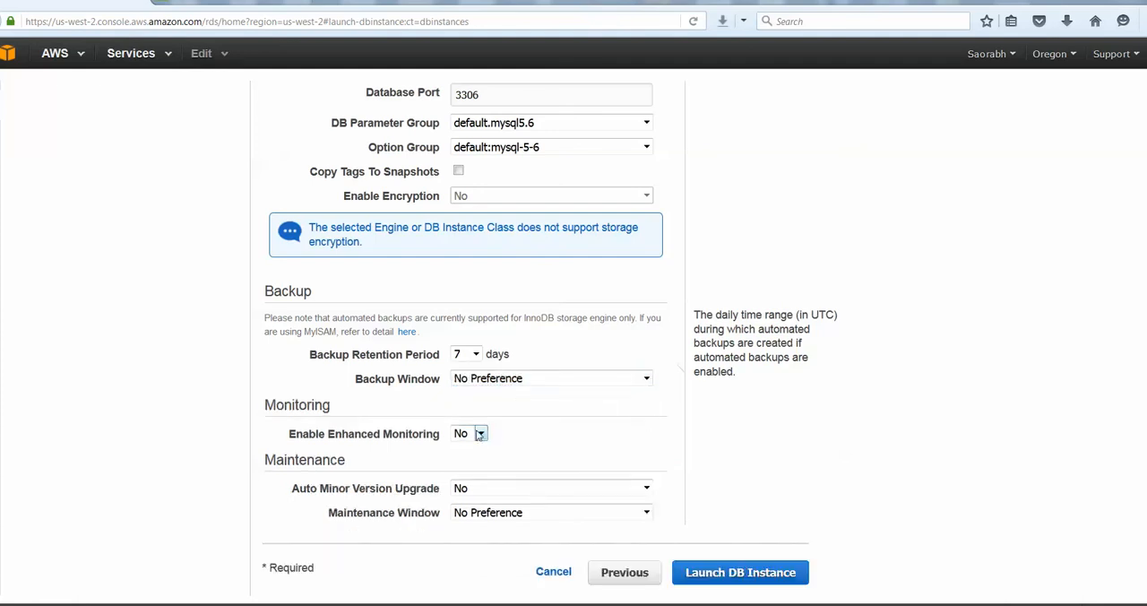
Launch the configured DB instance and open the list of DB instances
left_click(715, 575)
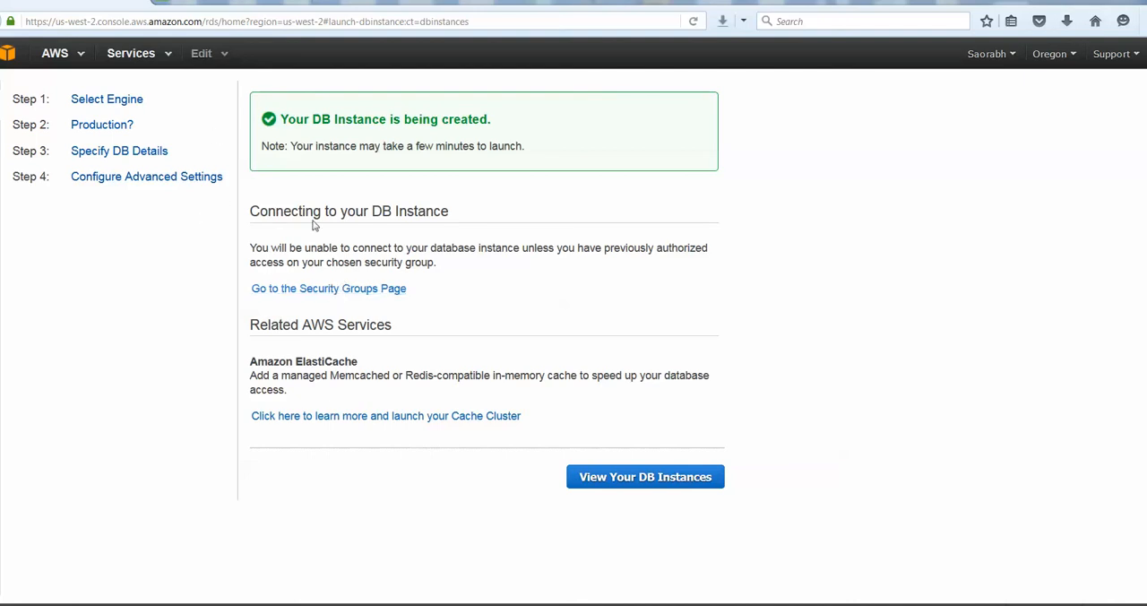
left_click(621, 479)
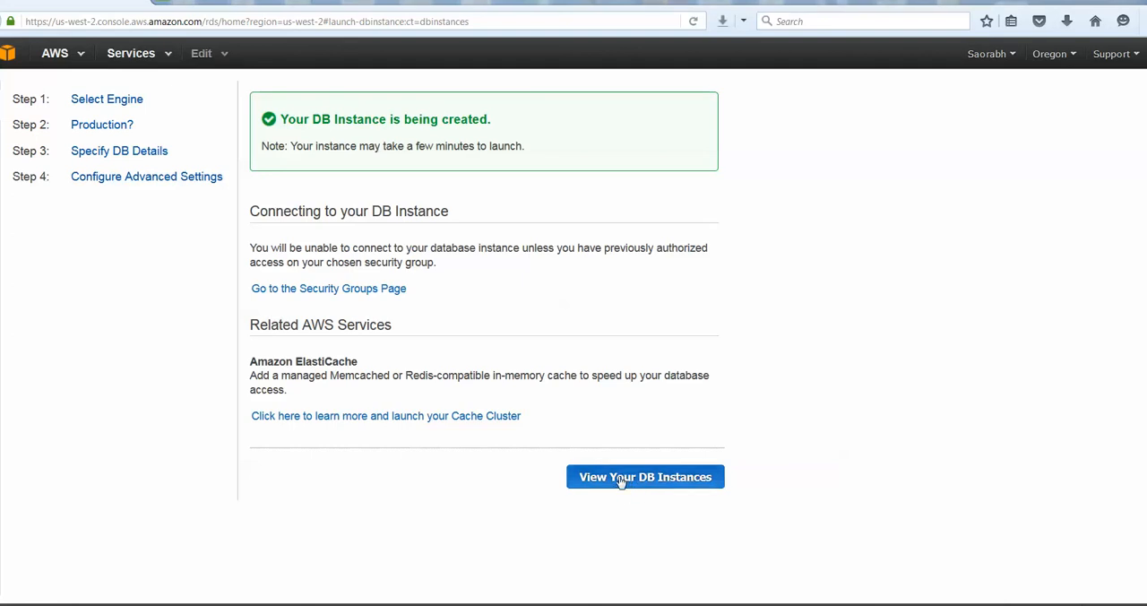